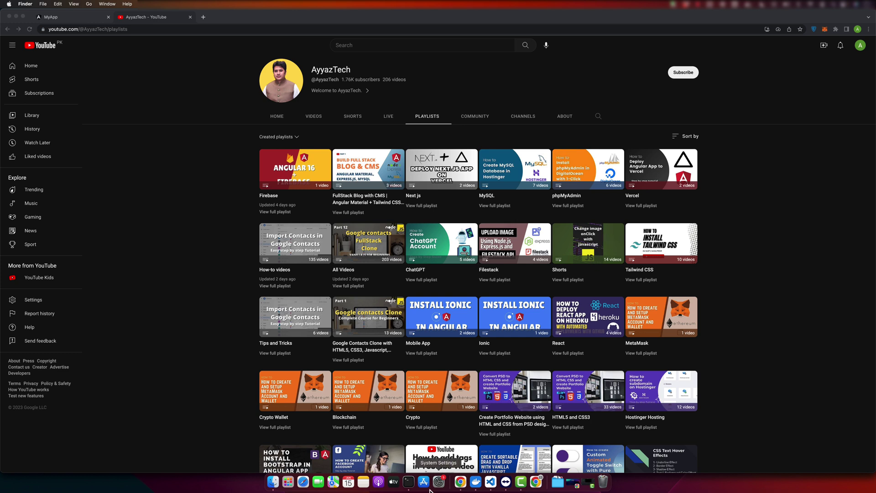
# Step: Open a Terminal window, then type and erase unrun 'ng new project-name' and 'cd' commands
pyautogui.click(408, 482)
pyautogui.write('ng ')
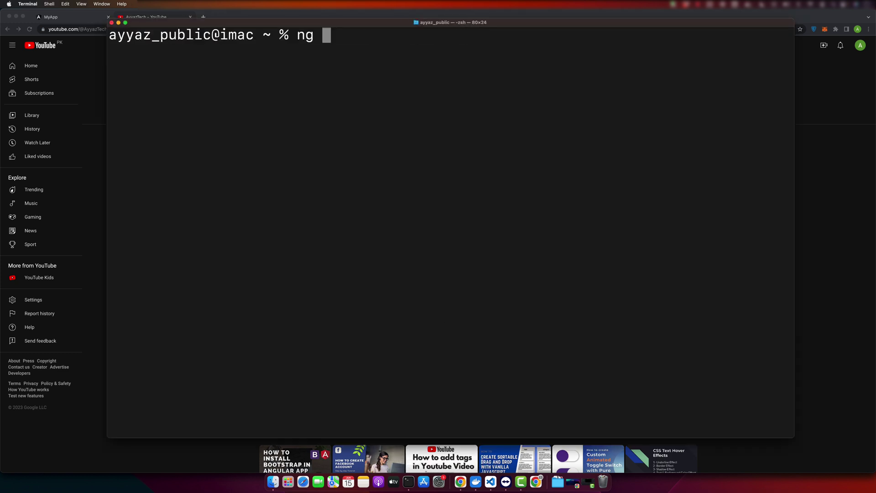
pyautogui.write('new p')
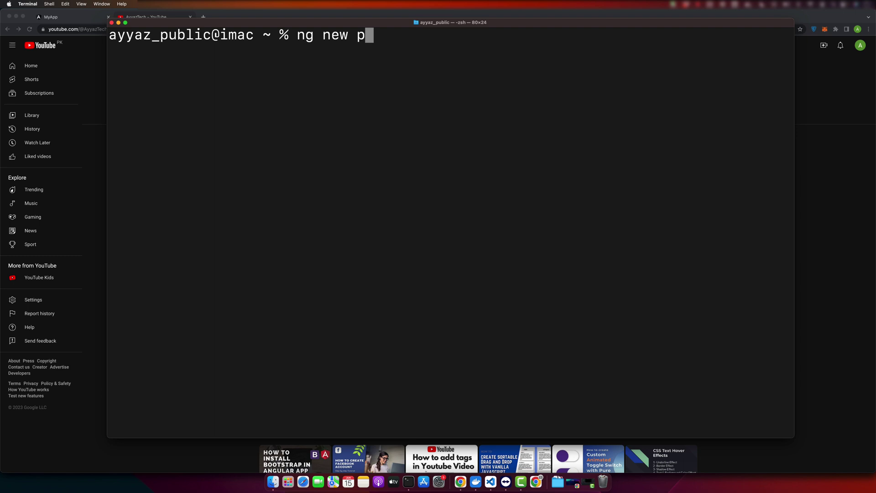
pyautogui.write('roject-name')
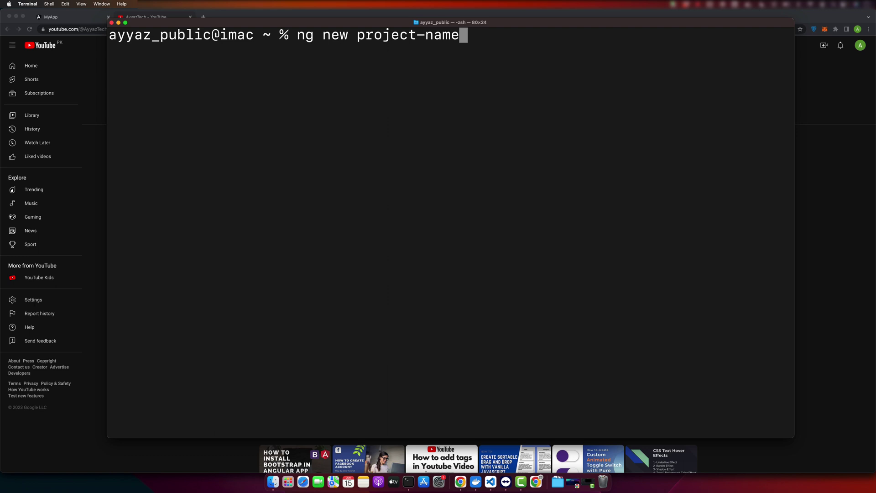
pyautogui.press('BackSpace')
pyautogui.press('BackSpace')
pyautogui.press('BackSpace')
pyautogui.press('BackSpace')
pyautogui.press('BackSpace')
pyautogui.press('BackSpace')
pyautogui.press('BackSpace')
pyautogui.press('BackSpace')
pyautogui.press('BackSpace')
pyautogui.press('BackSpace')
pyautogui.press('BackSpace')
pyautogui.press('BackSpace')
pyautogui.press('BackSpace')
pyautogui.press('BackSpace')
pyautogui.press('BackSpace')
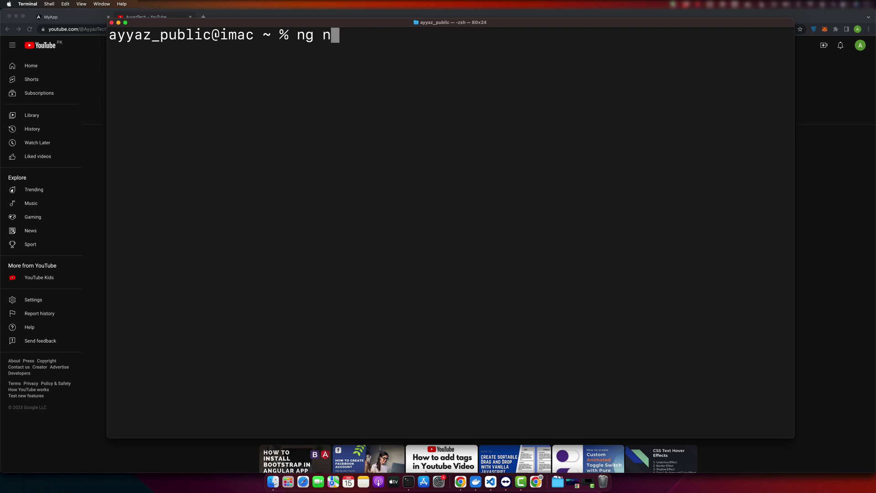
pyautogui.press('BackSpace')
pyautogui.press('BackSpace')
pyautogui.press('BackSpace')
pyautogui.write('cd pr')
pyautogui.write('oject')
pyautogui.press('BackSpace')
pyautogui.press('BackSpace')
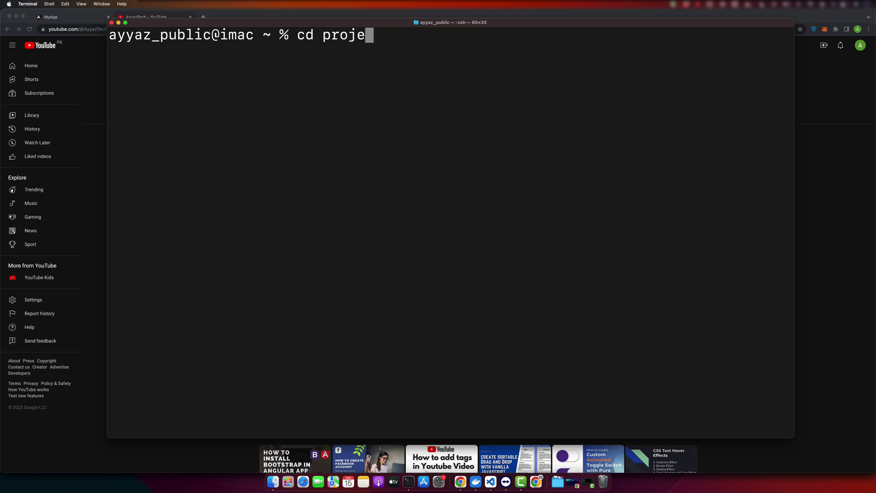
pyautogui.press('BackSpace')
pyautogui.press('BackSpace')
pyautogui.press('BackSpace')
pyautogui.press('BackSpace')
pyautogui.press('BackSpace')
pyautogui.press('BackSpace')
pyautogui.press('BackSpace')
pyautogui.press('BackSpace')
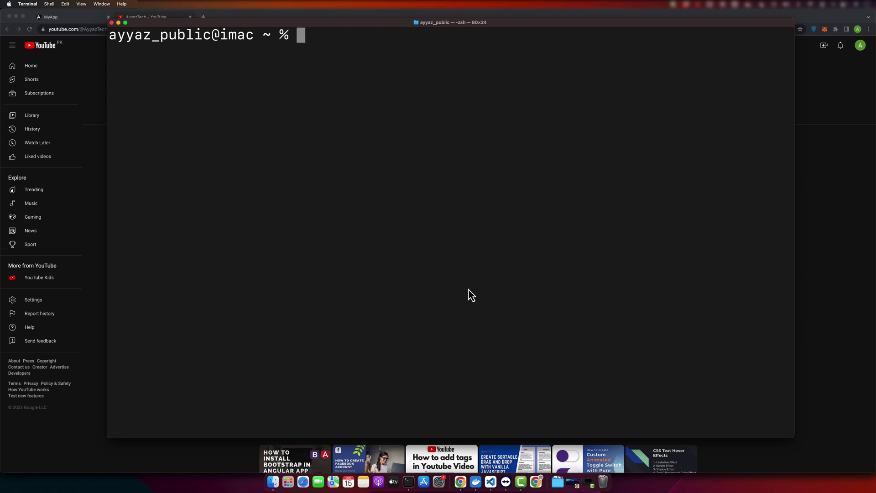
# Step: Open the my-app integrated terminal in VS Code, clear it, and discard a typed 'ng serve'
pyautogui.click(490, 482)
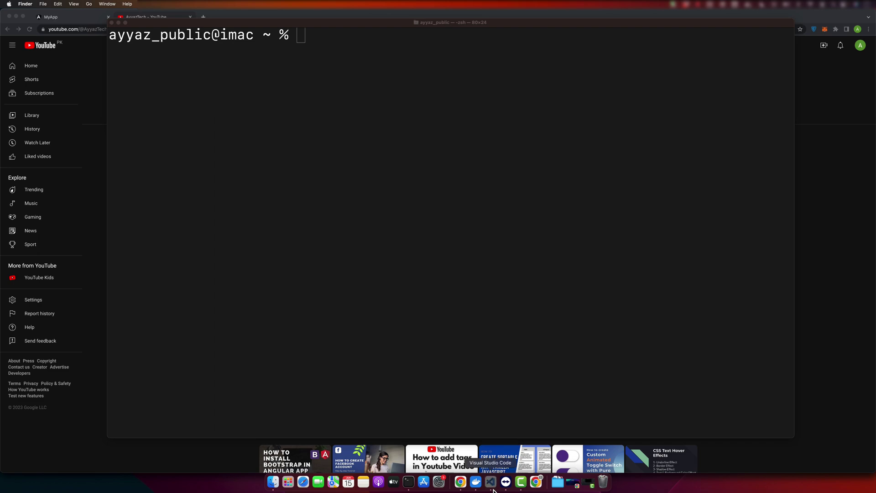
pyautogui.click(453, 381)
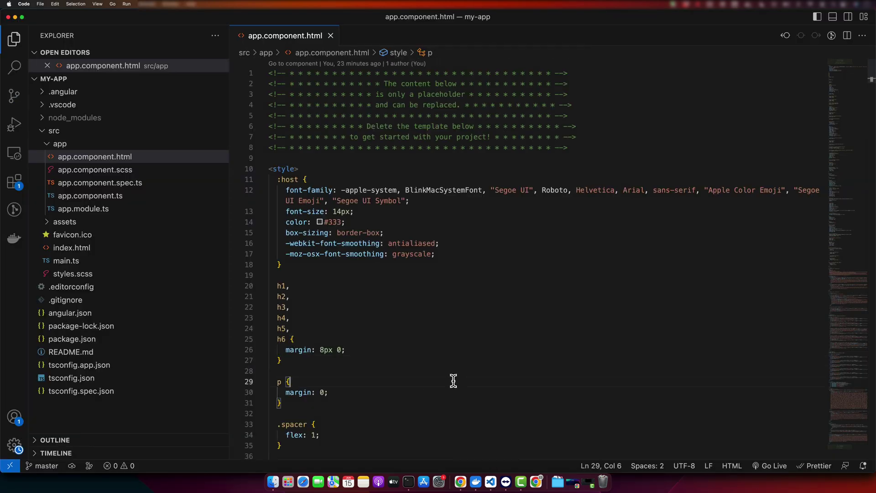
pyautogui.hotkey('ctrl', '`')
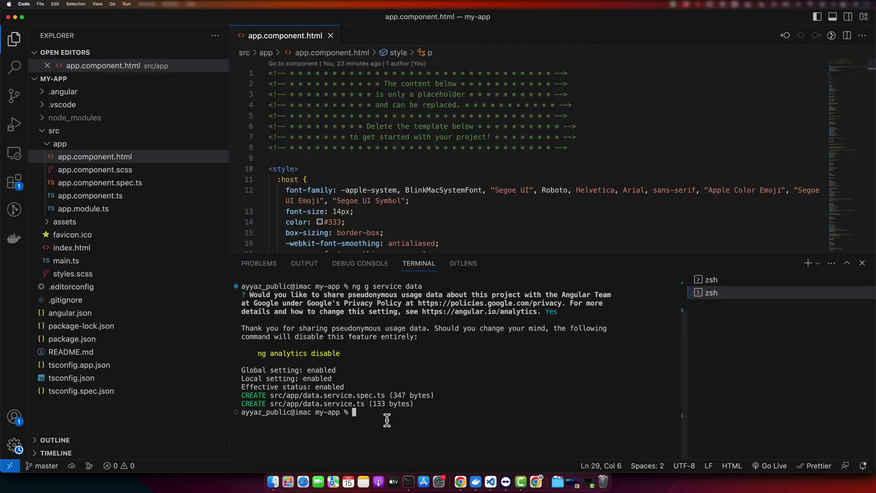
pyautogui.write('clear')
pyautogui.press('Return')
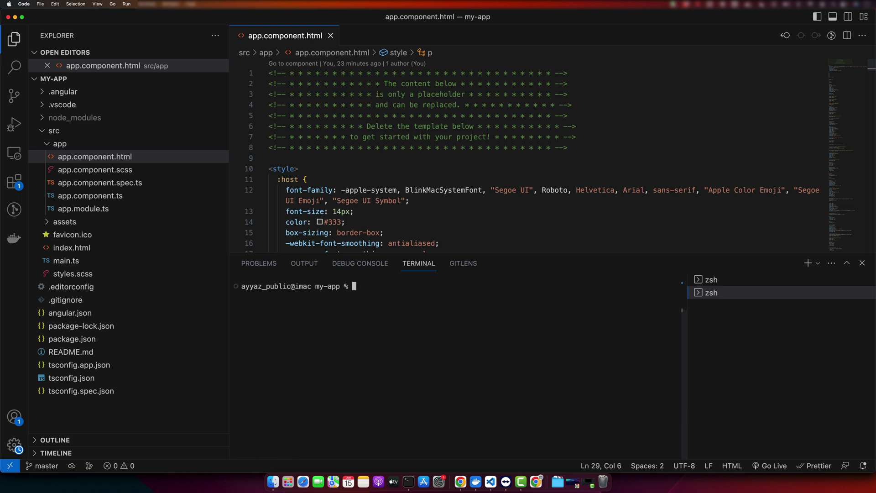
pyautogui.write('ng serve')
pyautogui.hotkey('ctrl', 'u')
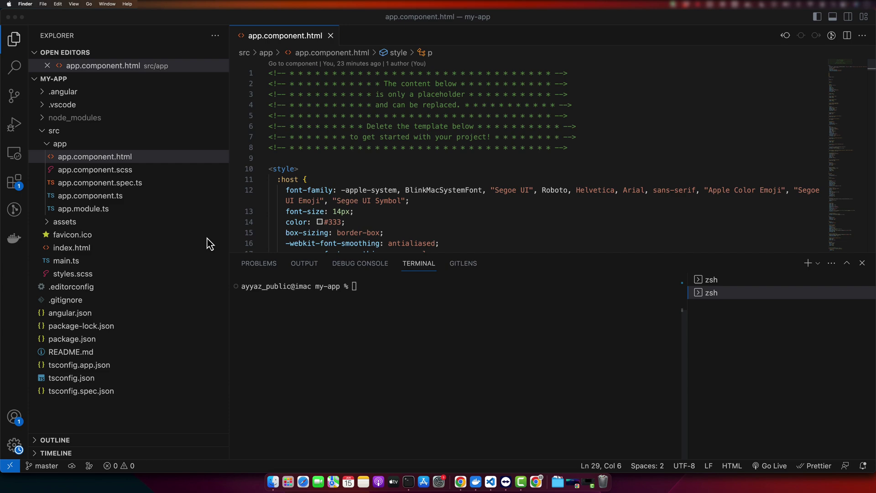
pyautogui.press('super+Tab')
pyautogui.press('super+Tab')
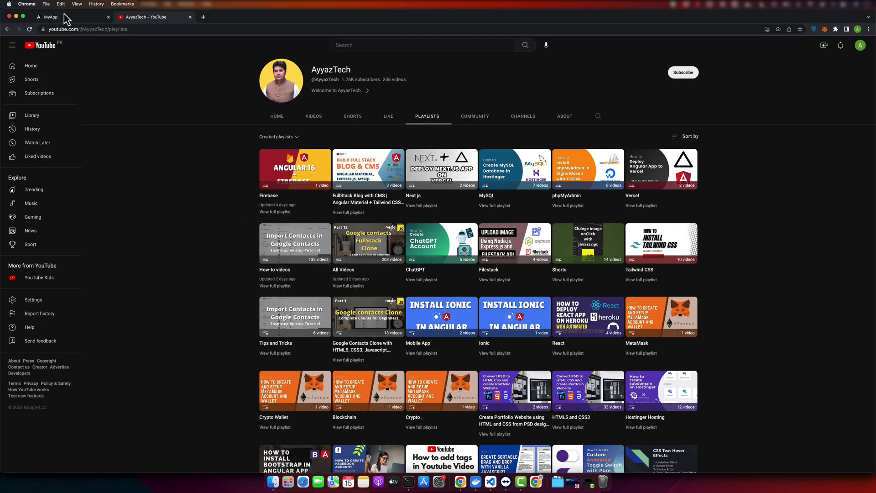
# Step: Show the MyApp page at localhost:4200 in Chrome with DevTools closed
pyautogui.click(66, 18)
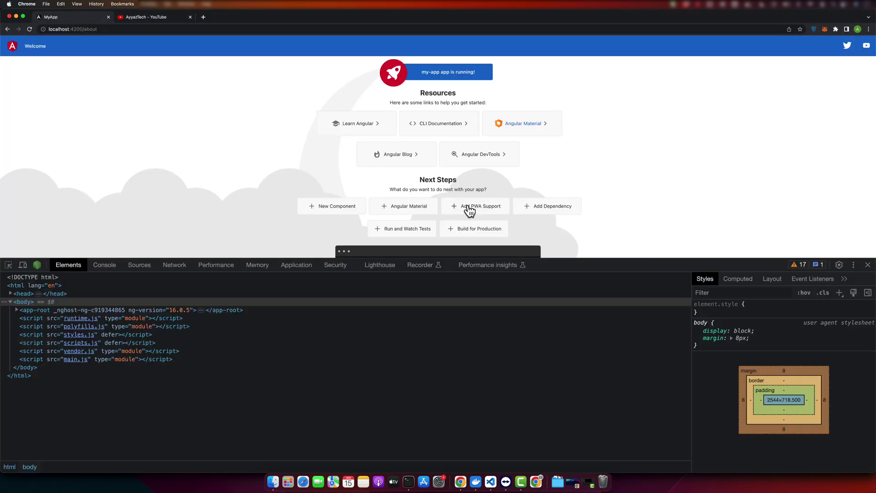
pyautogui.click(868, 264)
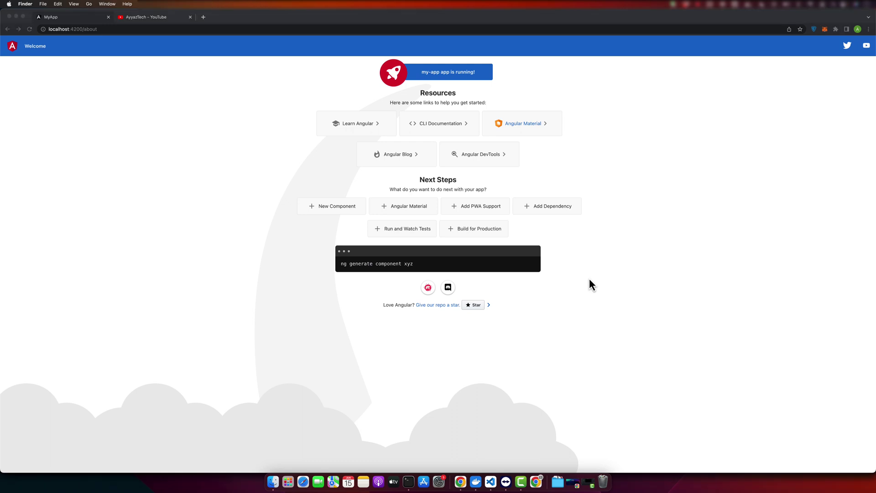
pyautogui.press('super+Tab')
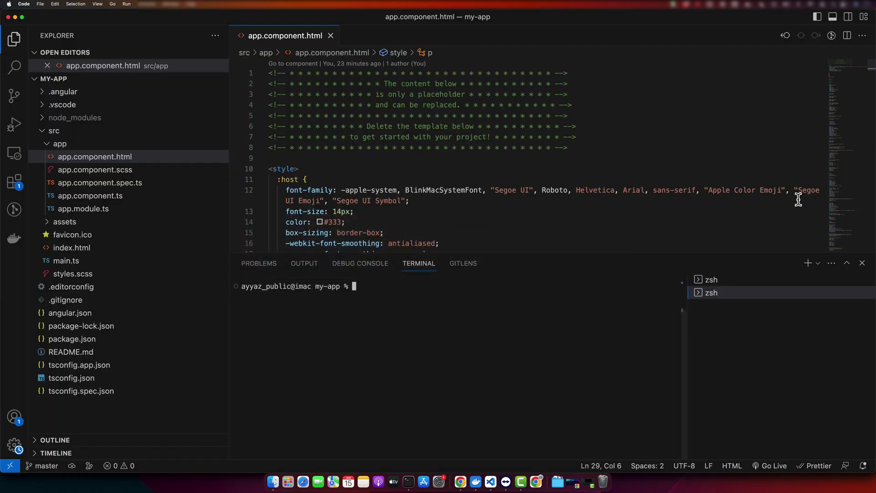
# Step: Hide the terminal, delete app.component.html's whole placeholder template, and open app.component.scss
pyautogui.click(863, 263)
pyautogui.click(614, 218)
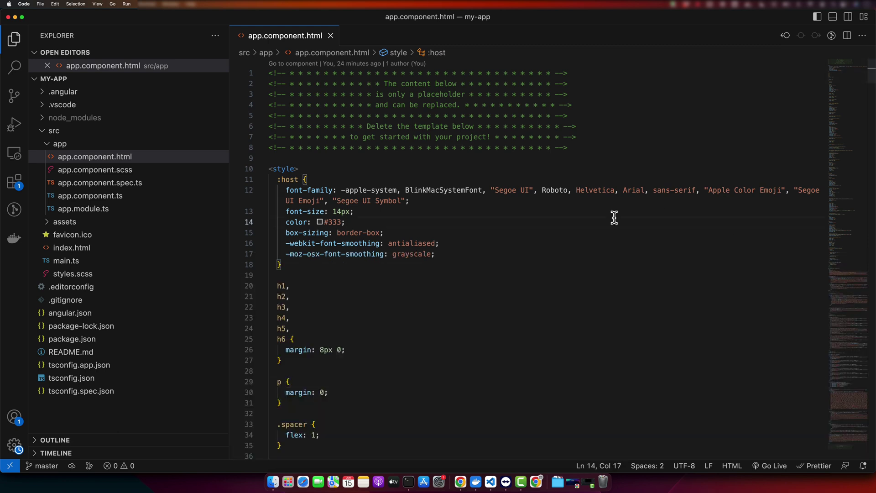
pyautogui.press('super+a')
pyautogui.press('BackSpace')
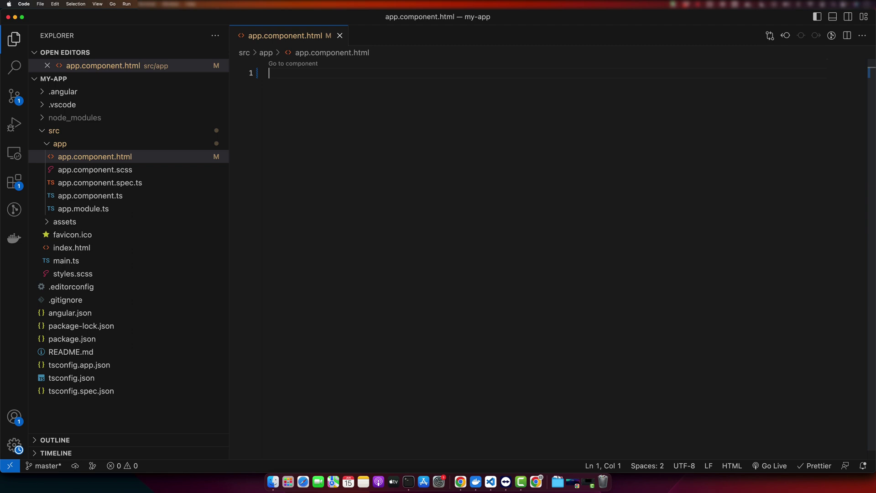
pyautogui.click(106, 171)
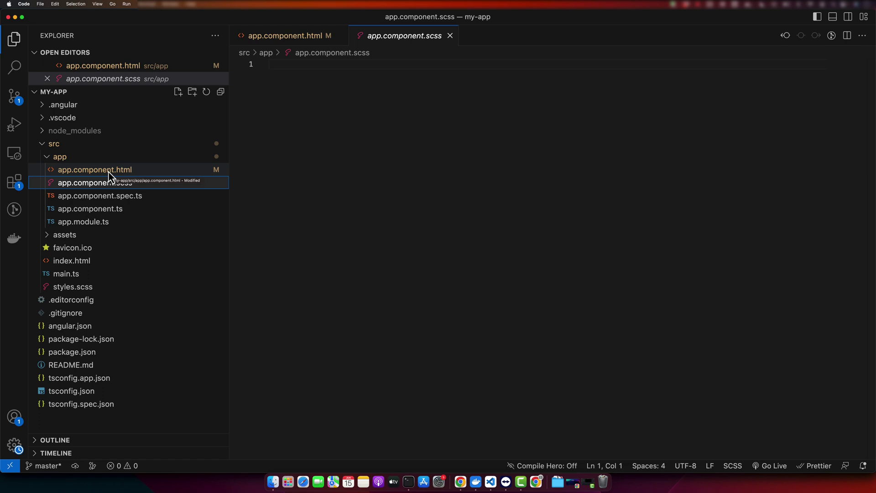
pyautogui.click(302, 94)
pyautogui.press('Return')
pyautogui.press('Return')
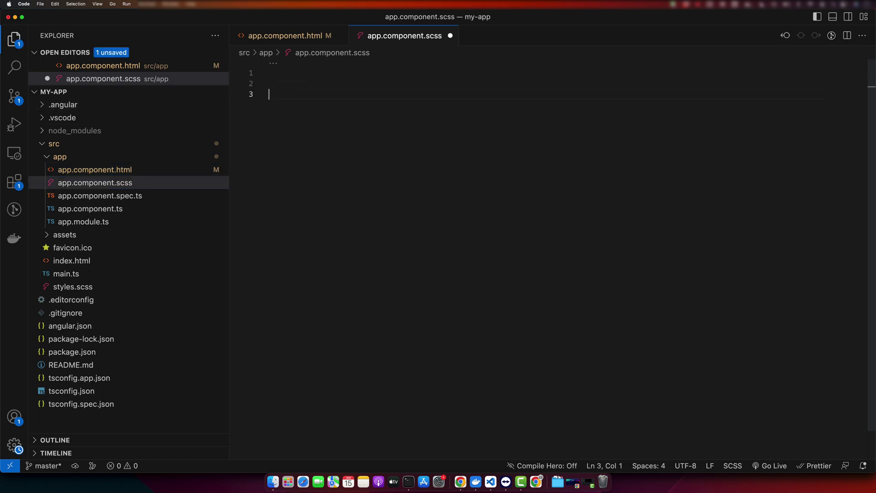
pyautogui.write('@media (min')
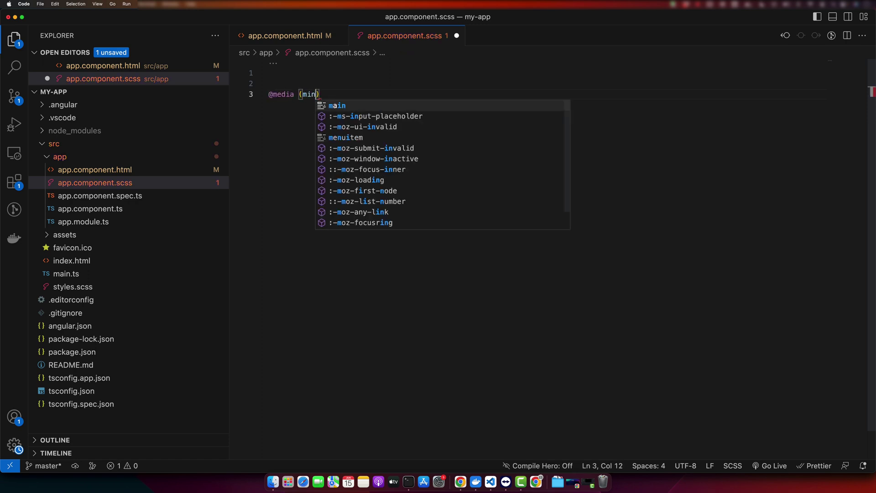
pyautogui.write('-width:992px){')
pyautogui.press('Return')
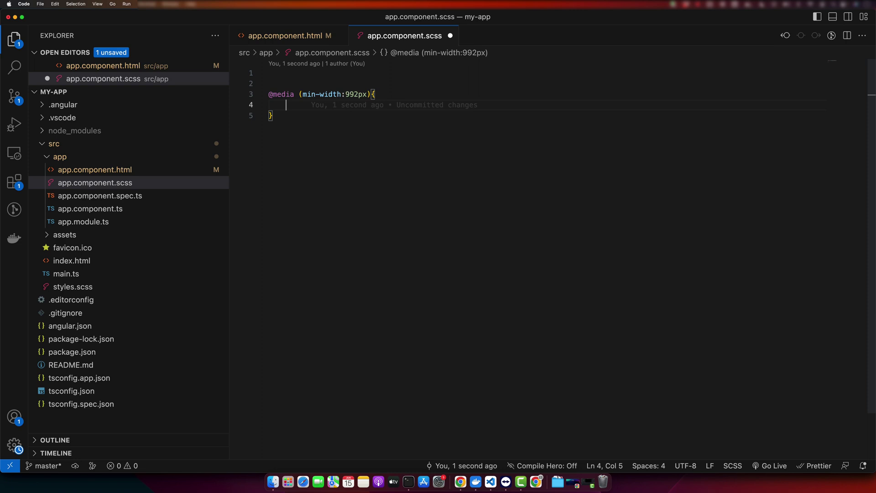
pyautogui.write('.container')
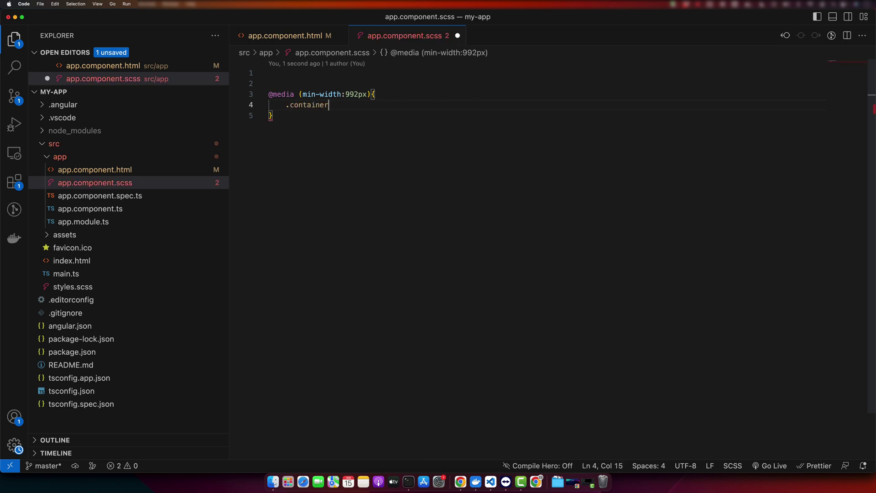
pyautogui.write('{')
pyautogui.press('Return')
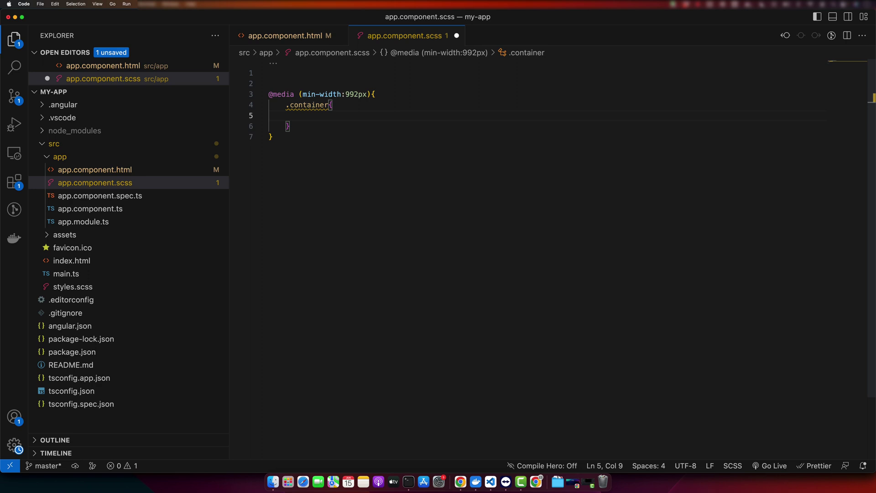
pyautogui.write('b')
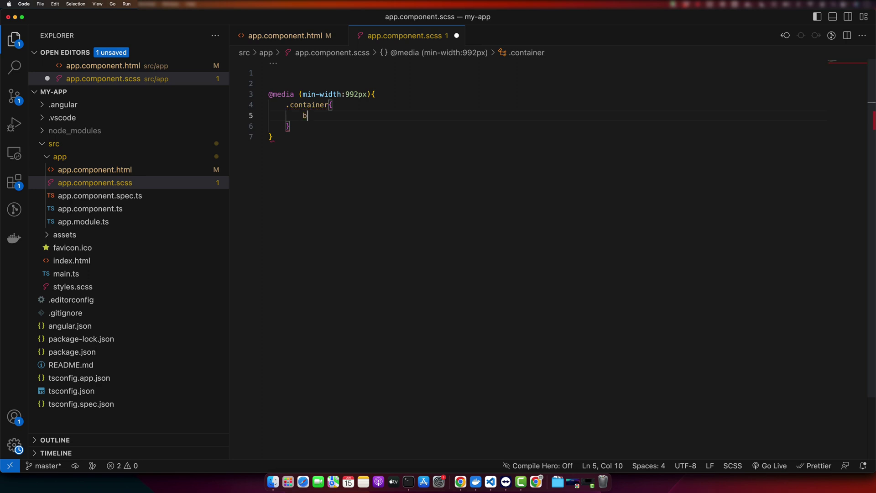
pyautogui.write('ackground-col')
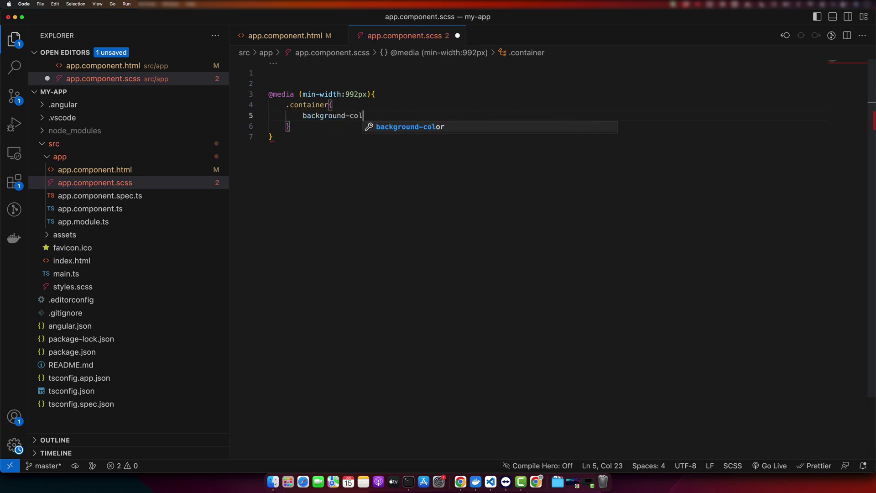
pyautogui.press('Return')
pyautogui.write('blue;;')
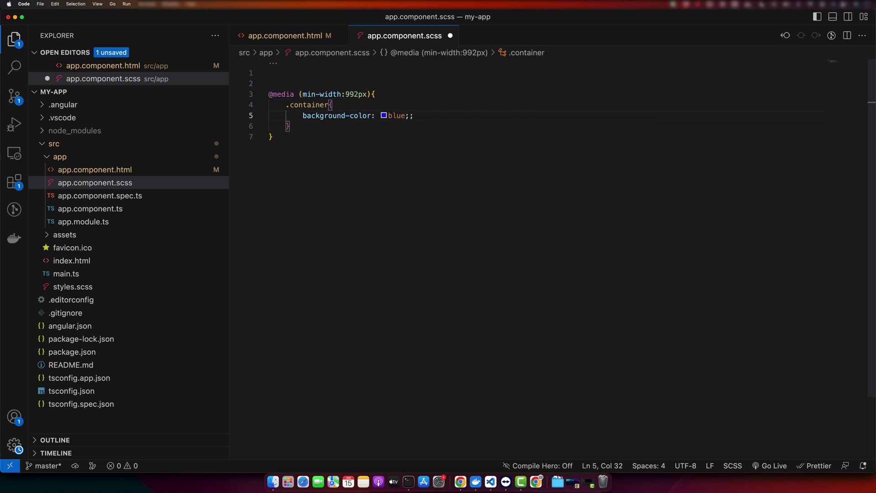
pyautogui.press('Return')
pyautogui.write('paddi;')
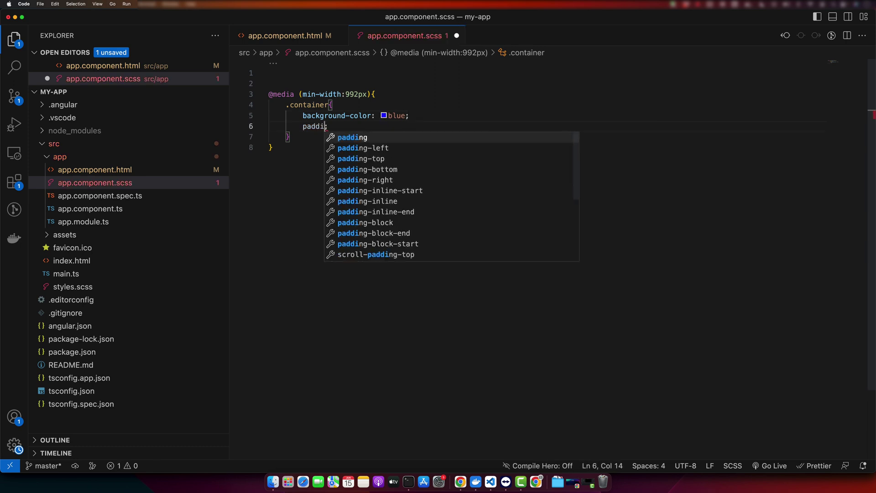
pyautogui.press('Return')
pyautogui.write('10px;')
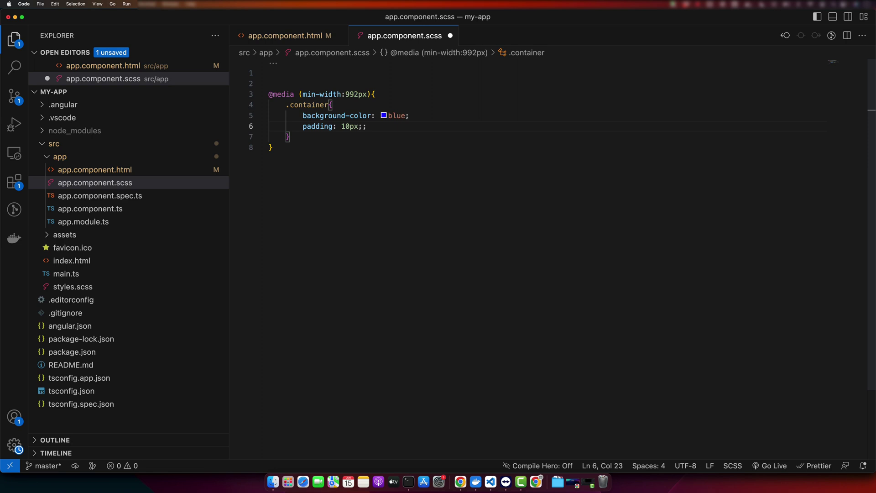
# Step: Paste a copy of the commented desktop media block below the original
pyautogui.click(287, 83)
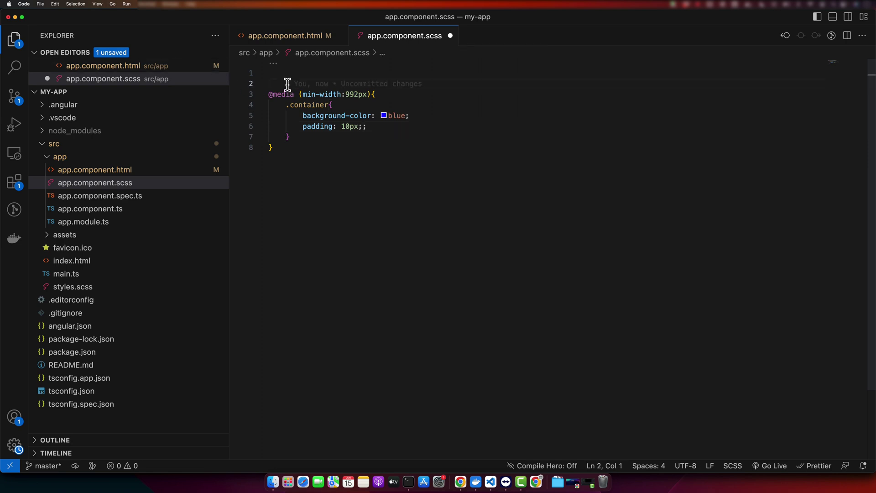
pyautogui.write('/* For Desktop */')
pyautogui.moveTo(274, 147); pyautogui.dragTo(253, 84)
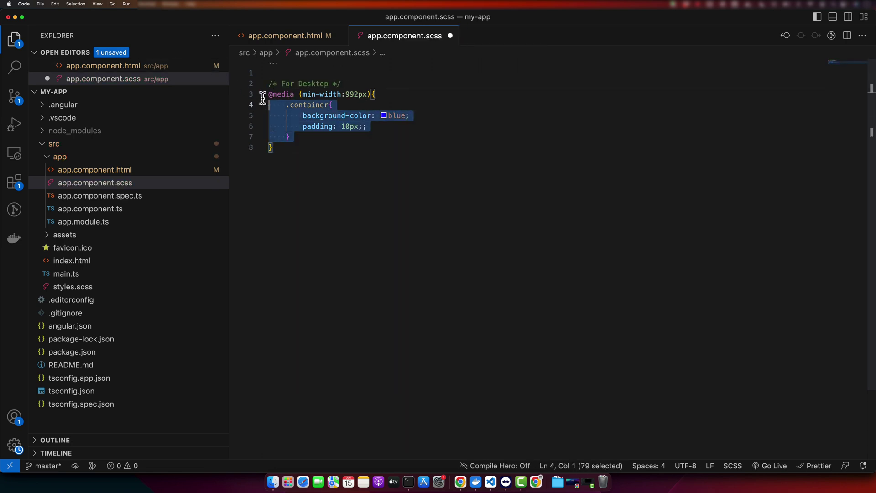
pyautogui.press('super+c')
pyautogui.press('Right')
pyautogui.press('Return')
pyautogui.press('Return')
pyautogui.press('Return')
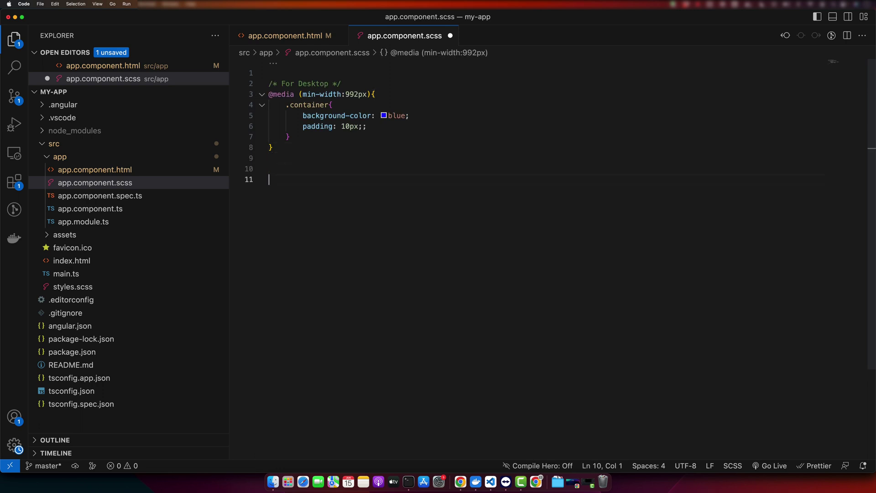
pyautogui.press('super+v')
# Step: Turn the copy into a 768–991px tablet query, save, and change its colour to red
pyautogui.doubleClick(308, 179)
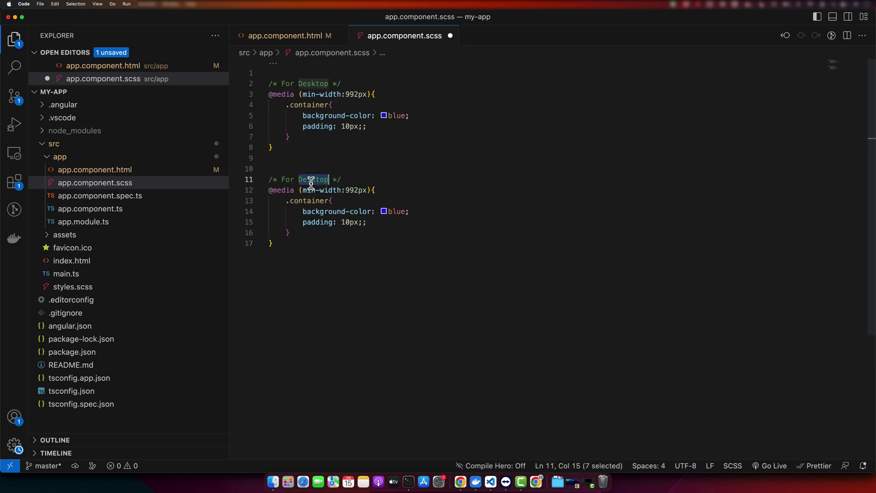
pyautogui.write('tablet')
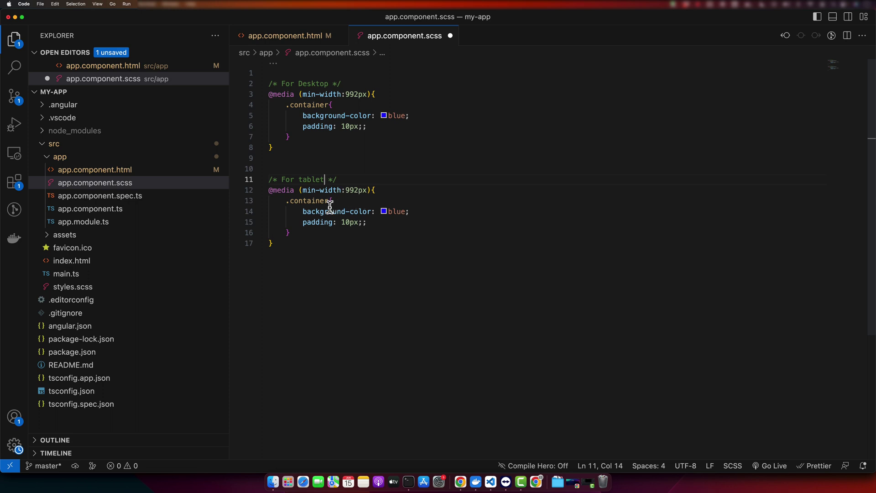
pyautogui.doubleClick(353, 191)
pyautogui.write('7')
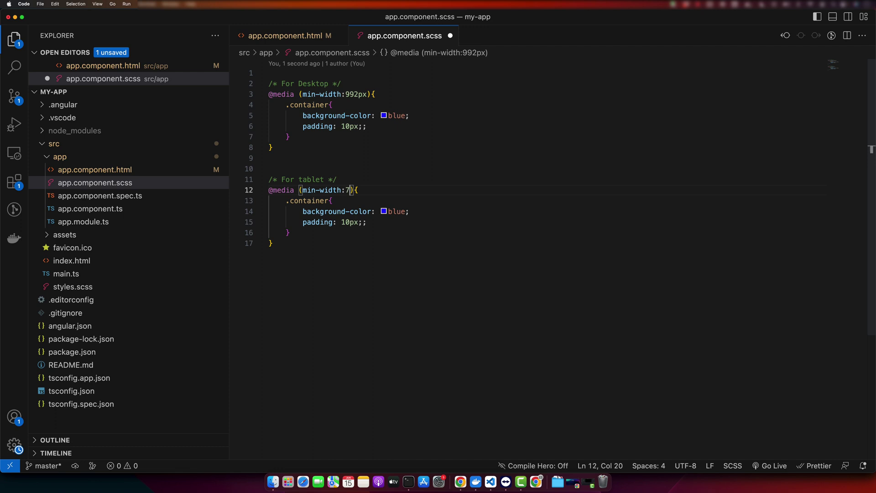
pyautogui.write('68')
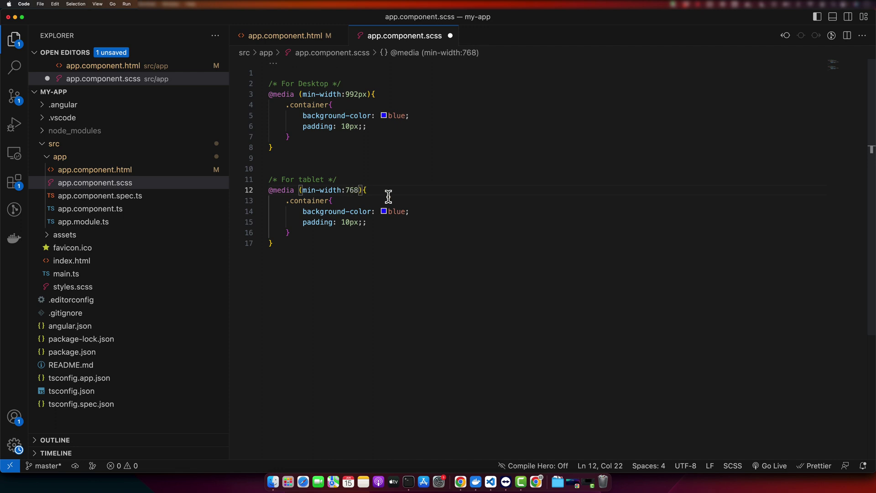
pyautogui.click(363, 191)
pyautogui.write('and')
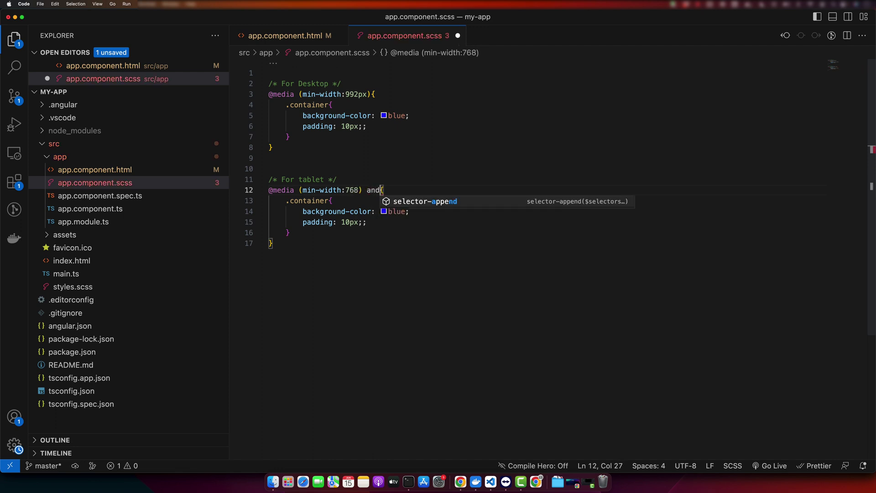
pyautogui.write(' (max-width:991px')
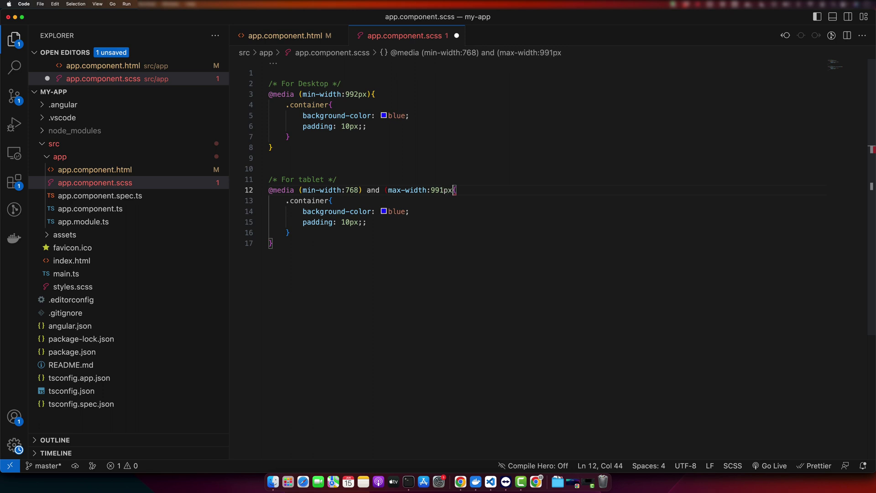
pyautogui.write(')')
pyautogui.press('super+s')
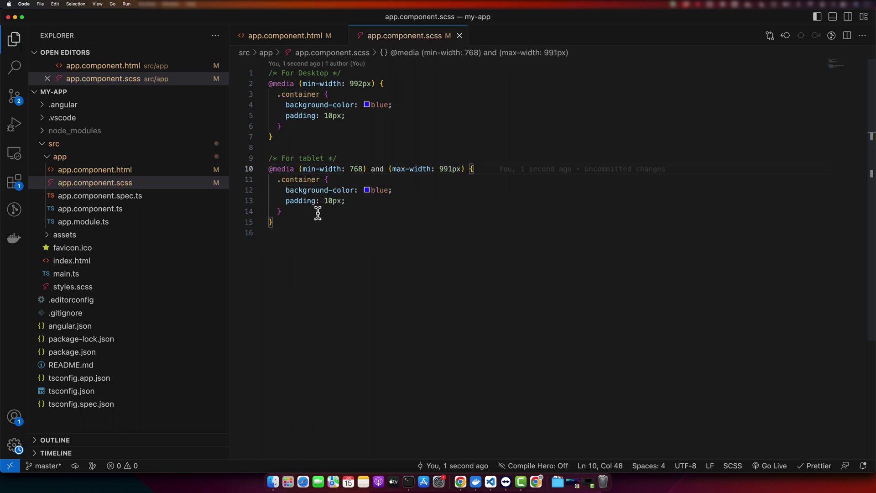
pyautogui.doubleClick(378, 190)
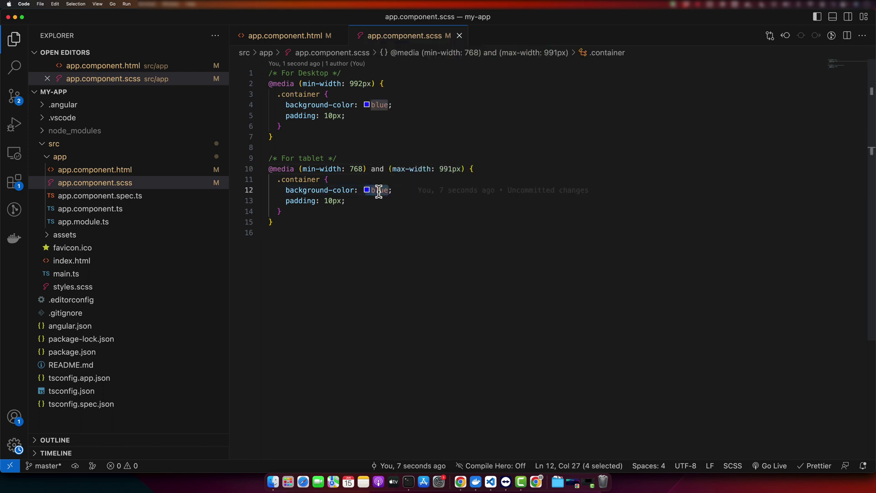
pyautogui.write('red')
pyautogui.press('Escape')
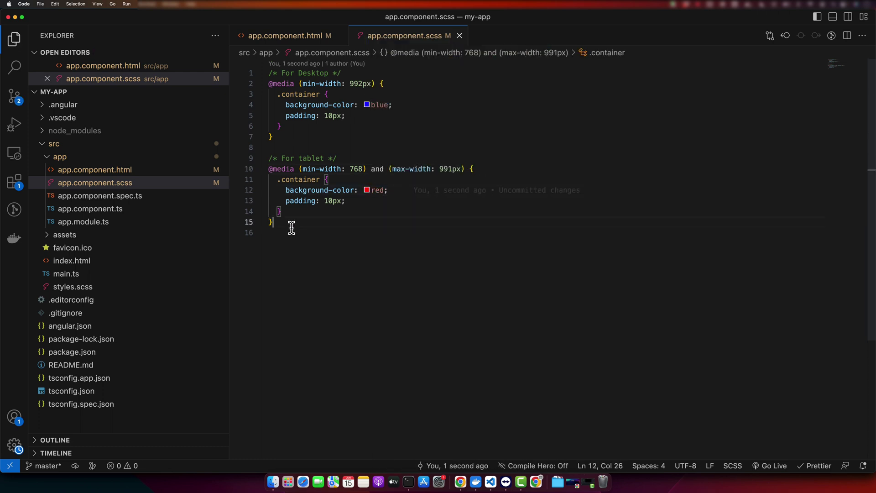
# Step: Paste a copy of the tablet media block below the original
pyautogui.moveTo(290, 227); pyautogui.dragTo(254, 150)
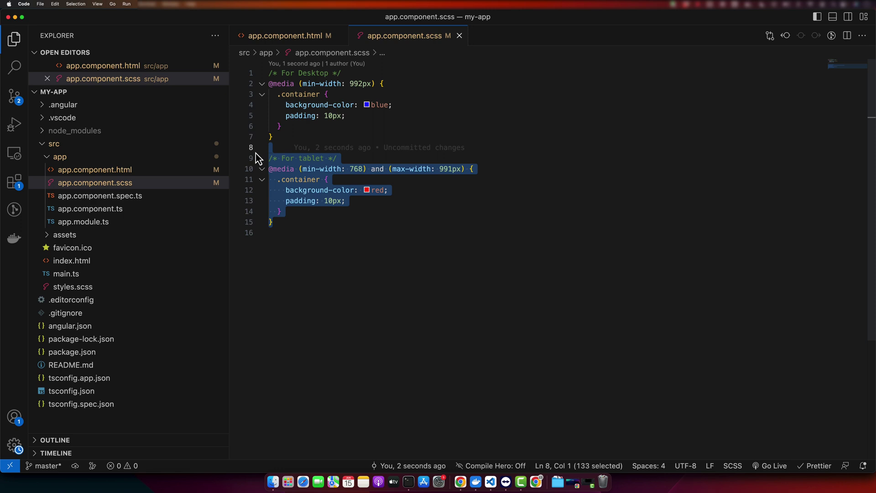
pyautogui.press('super+c')
pyautogui.press('Right')
pyautogui.press('Return')
pyautogui.press('Return')
pyautogui.press('Return')
pyautogui.press('super+v')
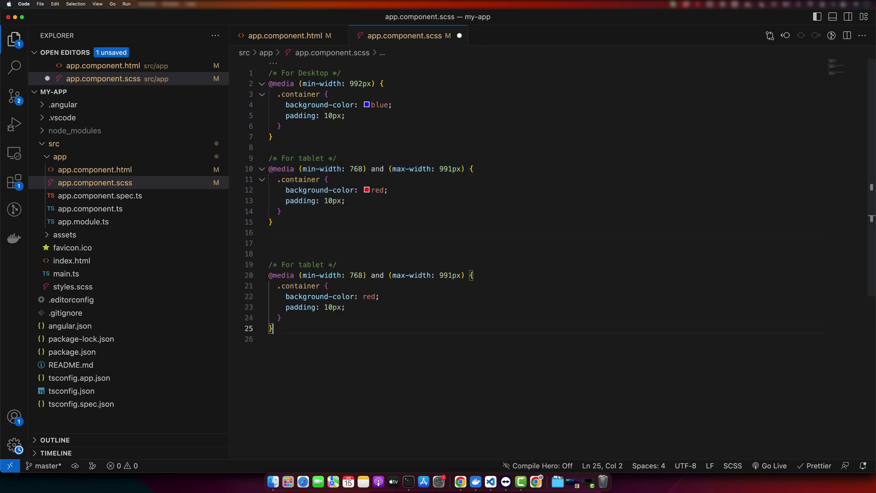
# Step: Rename the copy to mobile, drop its min-width, set max-width 767px and green
pyautogui.doubleClick(311, 265)
pyautogui.write('mobile')
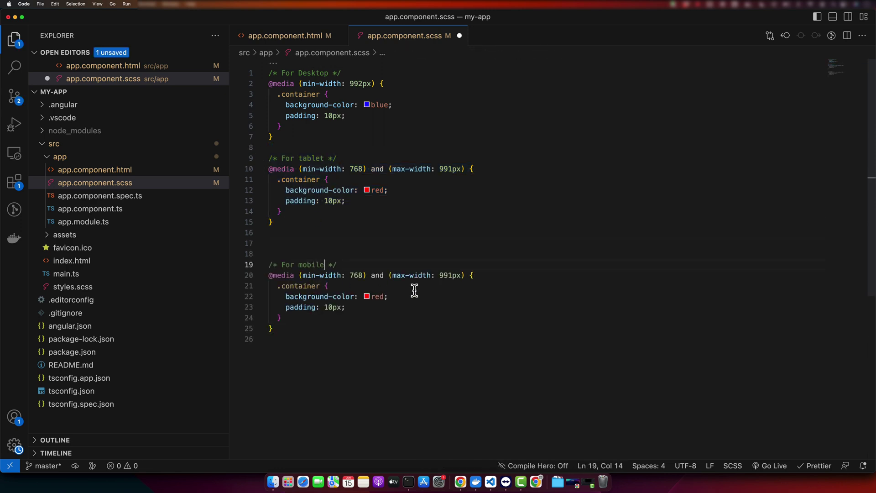
pyautogui.click(380, 275)
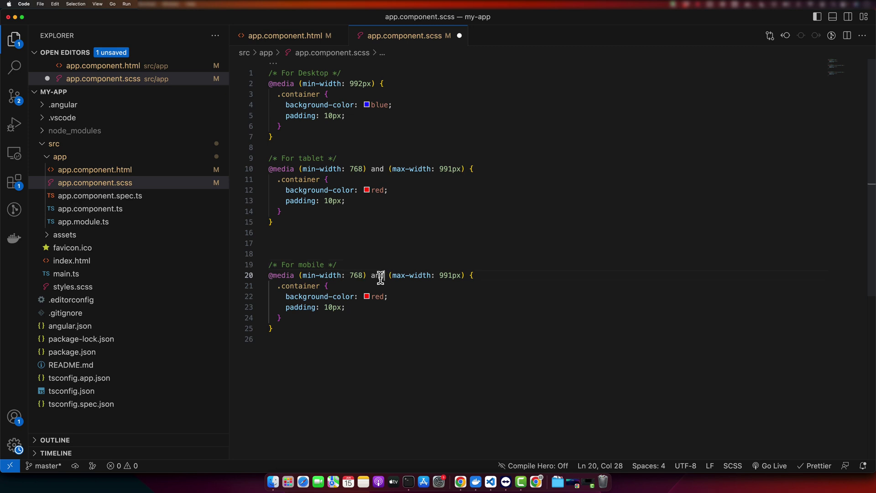
pyautogui.moveTo(381, 275); pyautogui.dragTo(300, 275)
pyautogui.press('BackSpace')
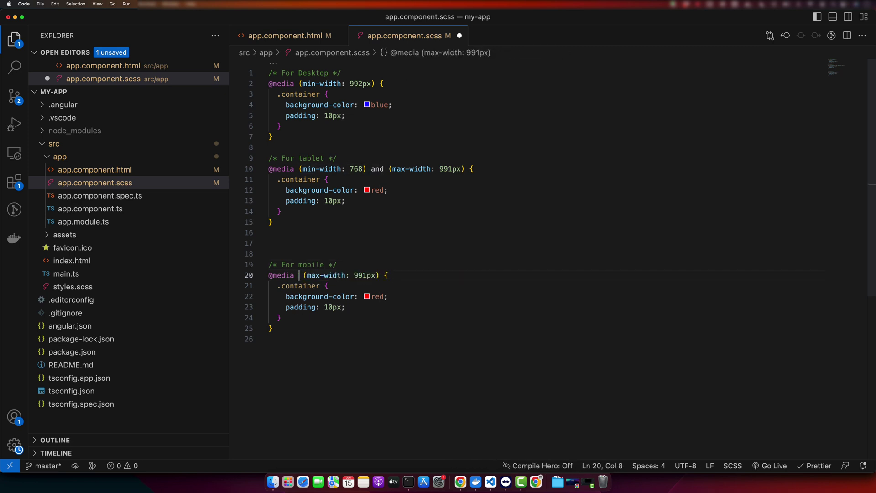
pyautogui.doubleClick(360, 275)
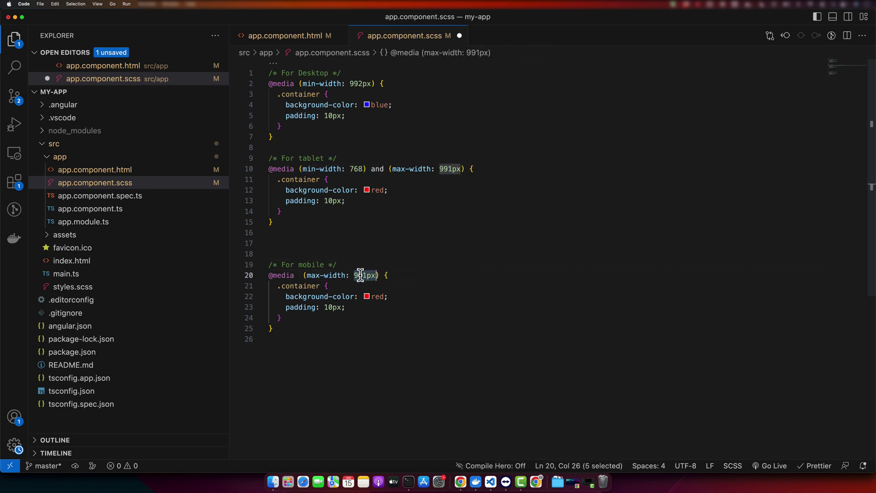
pyautogui.write('767')
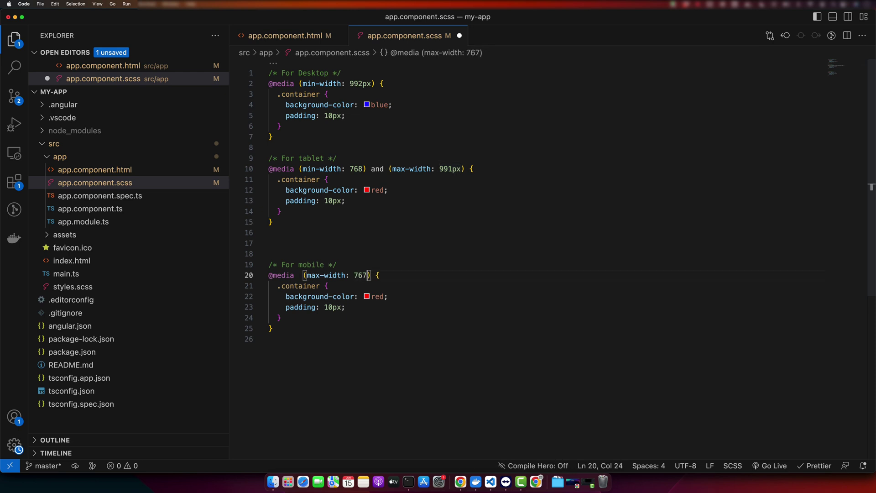
pyautogui.write('px')
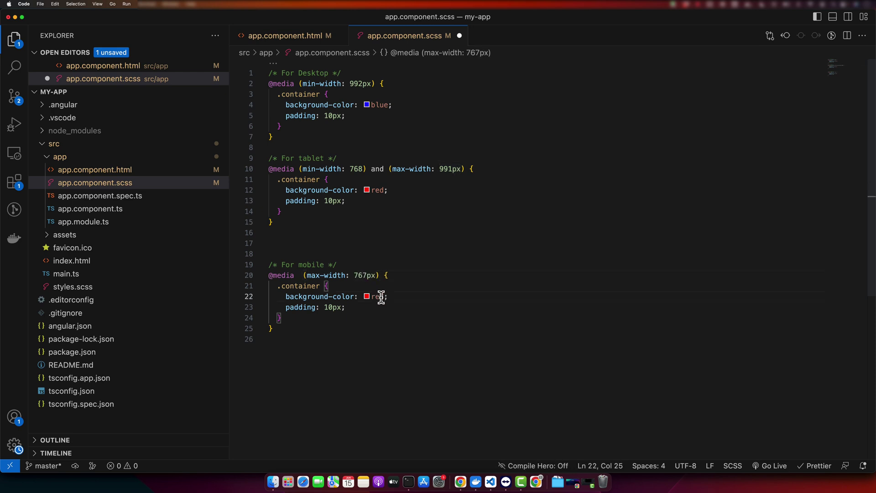
pyautogui.doubleClick(380, 297)
pyautogui.write('green')
pyautogui.hotkey('ctrl', 's')
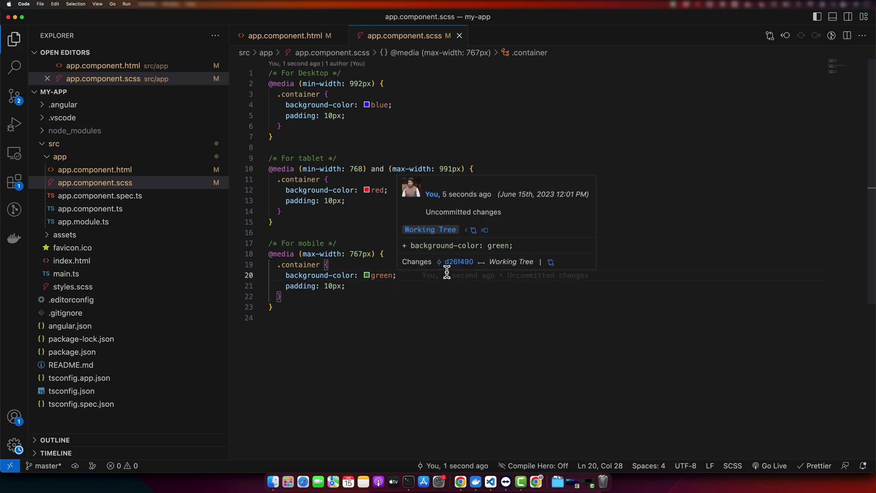
# Step: Add the missing 'px' after 768 in the tablet query's min-width condition
pyautogui.click(471, 126)
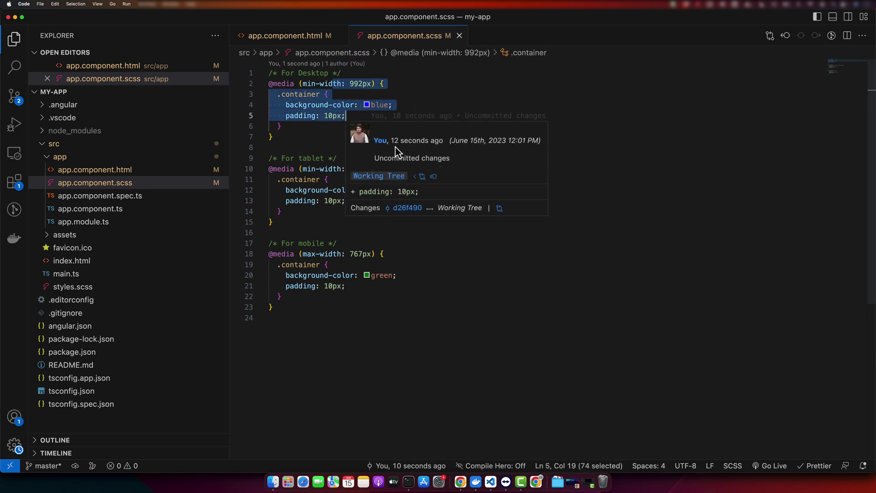
pyautogui.moveTo(308, 168); pyautogui.dragTo(396, 191)
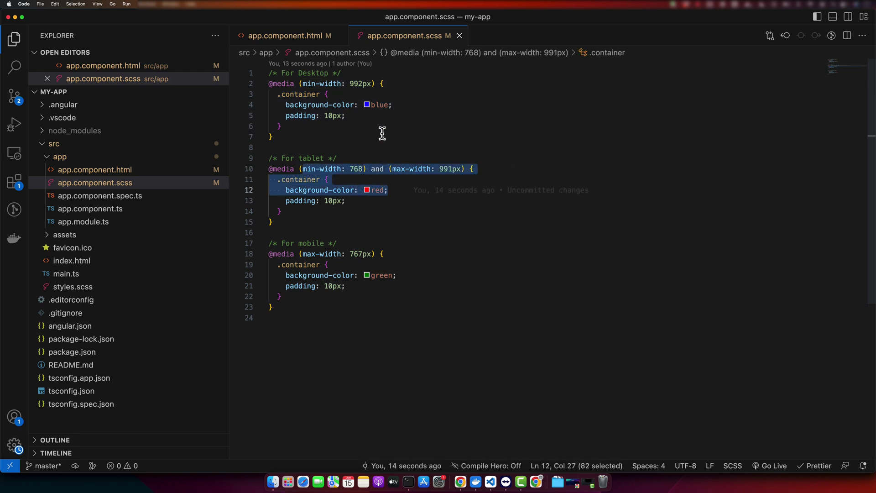
pyautogui.click(363, 169)
pyautogui.write('p')
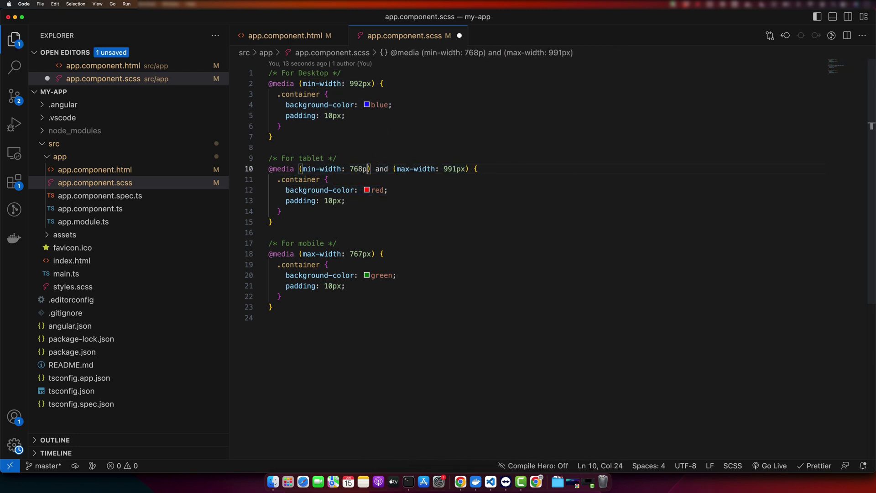
pyautogui.write('x')
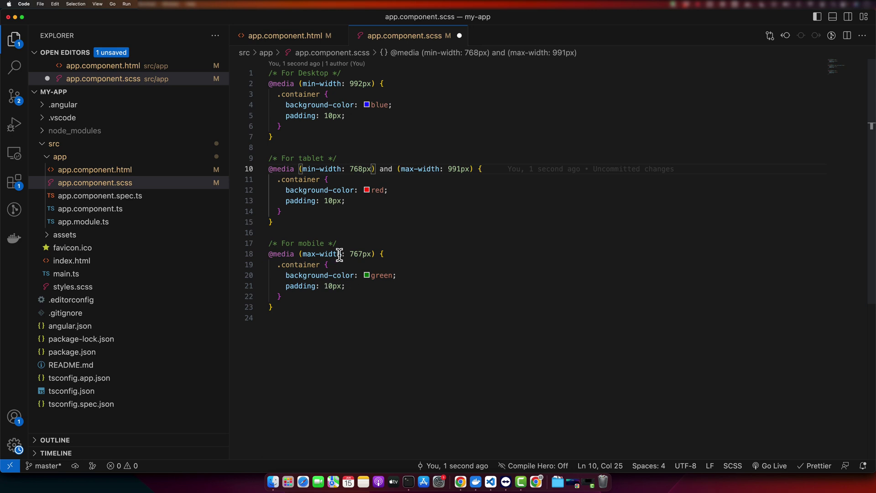
pyautogui.moveTo(344, 255); pyautogui.dragTo(383, 276)
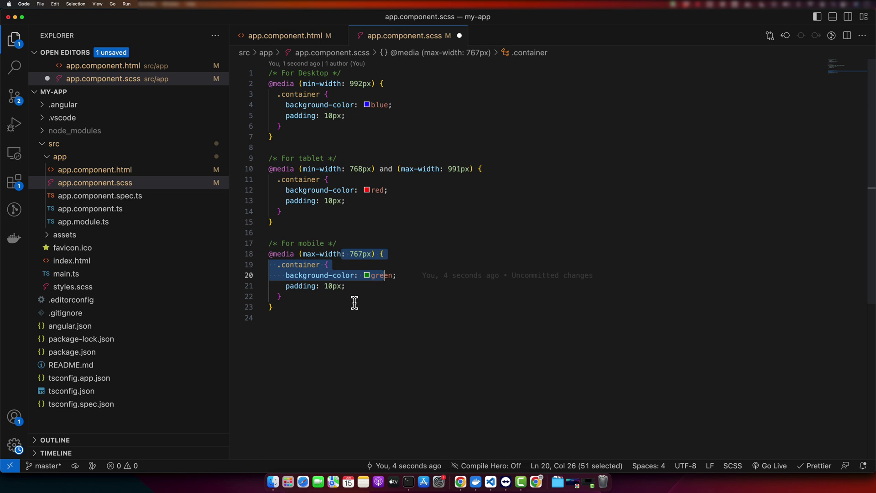
# Step: Write a div.container holding an h1 'Welcome to our responsive Angular 16 application!' in app.component.html
pyautogui.click(115, 171)
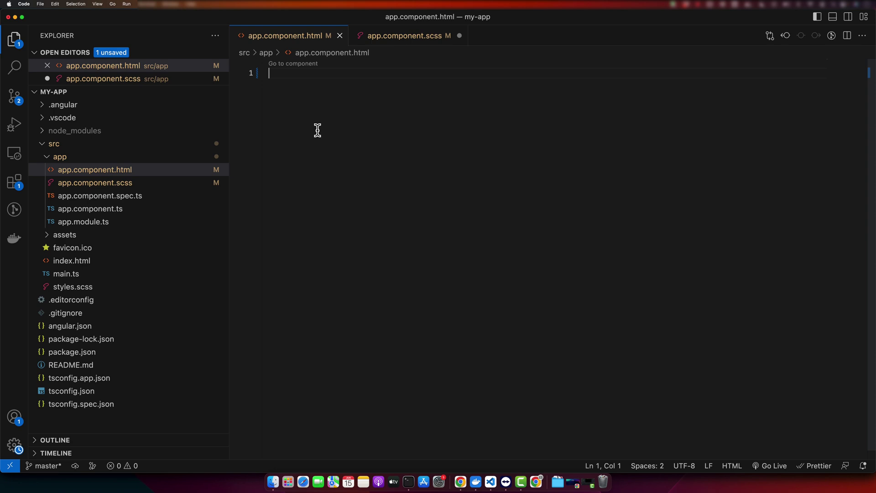
pyautogui.write('div.')
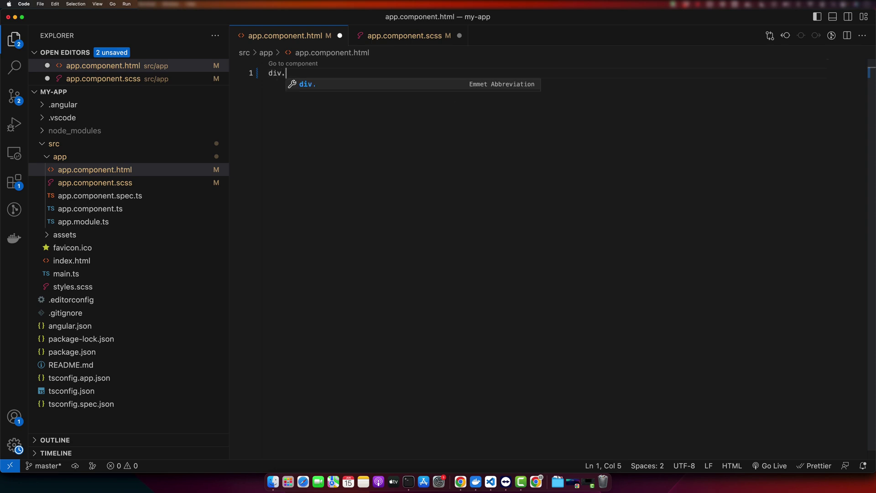
pyautogui.write('container')
pyautogui.press('Tab')
pyautogui.press('Return')
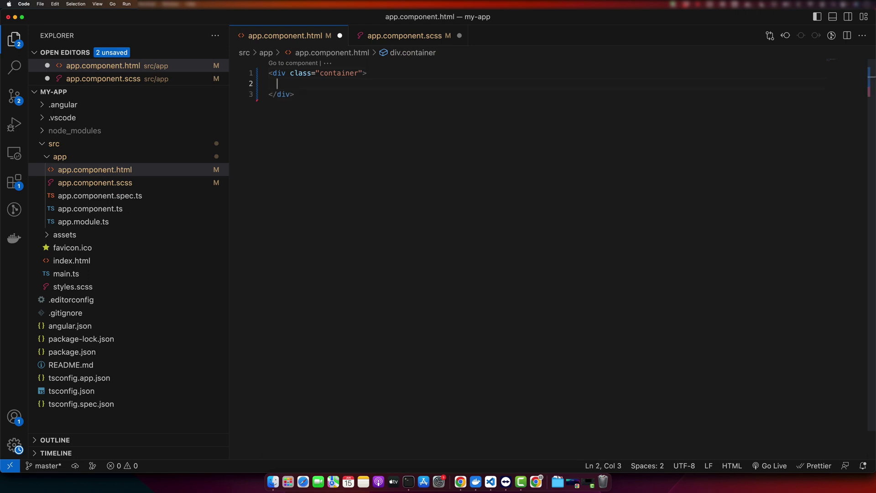
pyautogui.write('h1')
pyautogui.press('Tab')
pyautogui.write('Welcome')
pyautogui.hotkey('ctrl', 'z')
pyautogui.write('Welcome to our r')
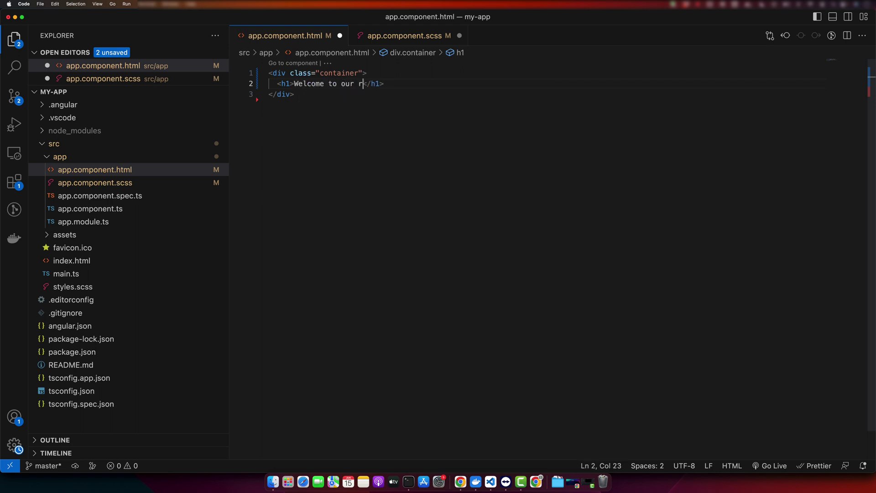
pyautogui.write('esponsive ang')
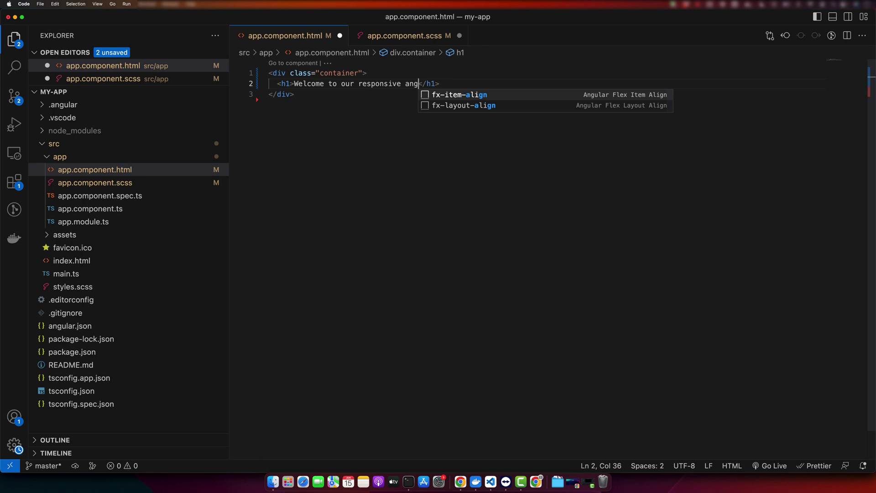
pyautogui.press('BackSpace')
pyautogui.press('BackSpace')
pyautogui.press('BackSpace')
pyautogui.write('Angular 16 ')
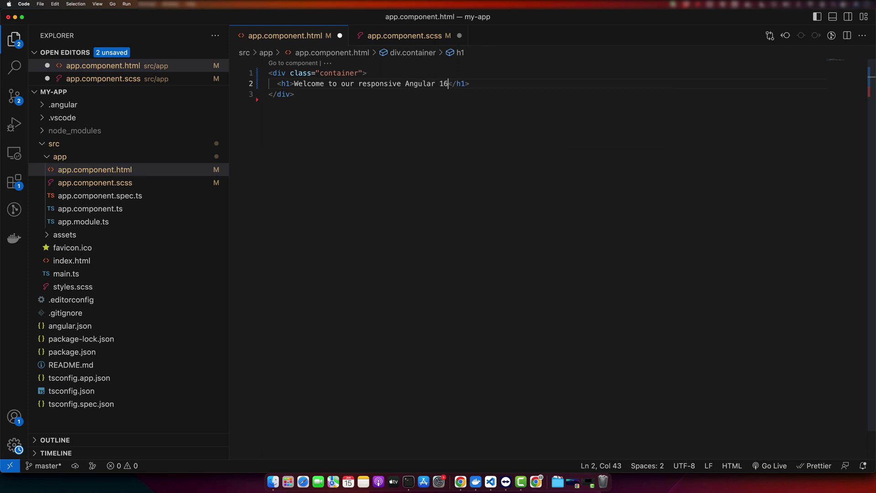
pyautogui.write('application')
pyautogui.write('!')
pyautogui.press('super+s')
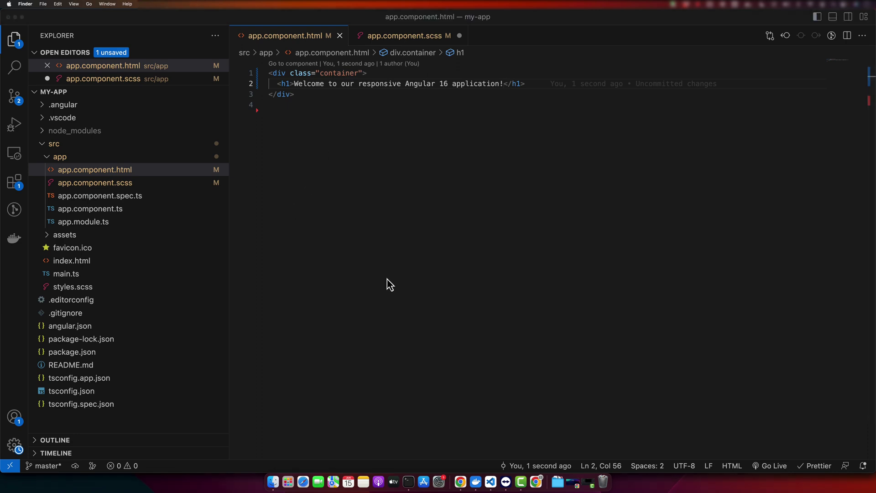
# Step: Narrow the Chrome window to tablet width, then widen it back to desktop width
pyautogui.click(536, 482)
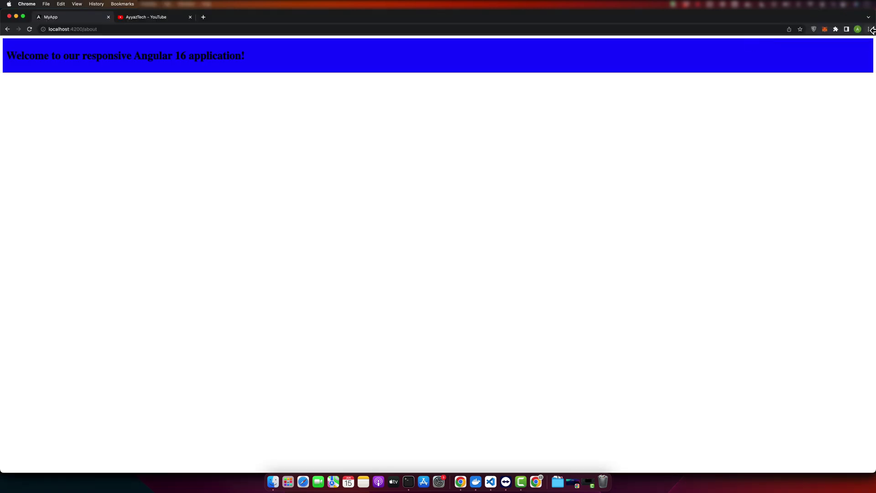
pyautogui.moveTo(870, 16)
pyautogui.mouseDown()
pyautogui.moveTo(644, 121)
pyautogui.moveTo(472, 131)
pyautogui.moveTo(294, 176)
pyautogui.moveTo(164, 176)
pyautogui.moveTo(281, 186)
pyautogui.mouseUp()
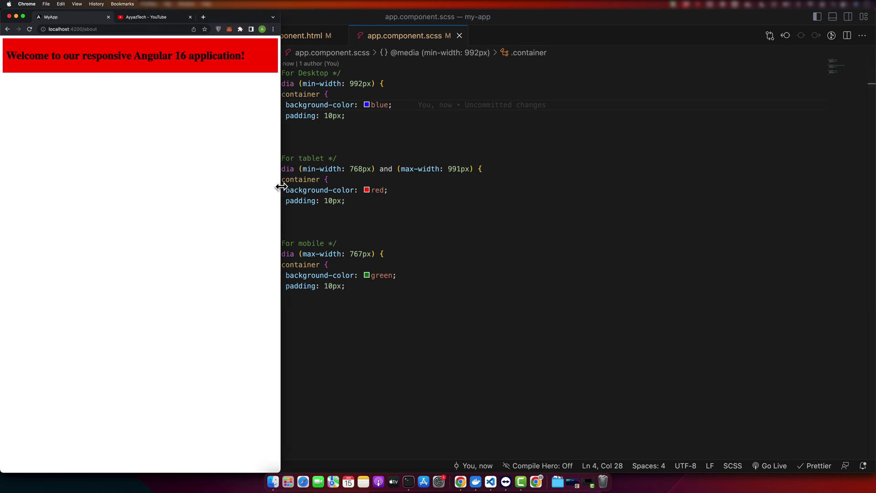
pyautogui.moveTo(281, 187)
pyautogui.mouseDown()
pyautogui.moveTo(360, 191)
pyautogui.moveTo(281, 203)
pyautogui.moveTo(594, 200)
pyautogui.mouseUp()
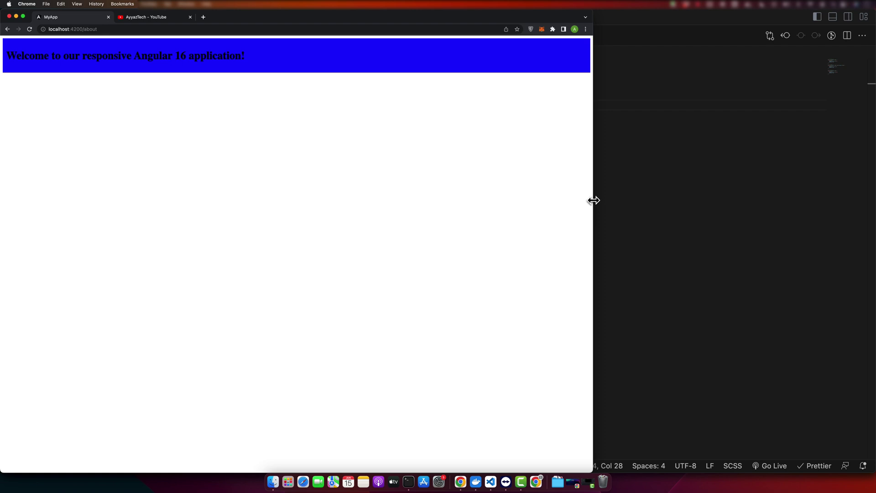
pyautogui.moveTo(593, 200)
pyautogui.mouseDown()
pyautogui.moveTo(716, 200)
pyautogui.moveTo(379, 179)
pyautogui.moveTo(130, 212)
pyautogui.moveTo(555, 200)
pyautogui.moveTo(335, 188)
pyautogui.moveTo(138, 206)
pyautogui.moveTo(708, 193)
pyautogui.mouseUp()
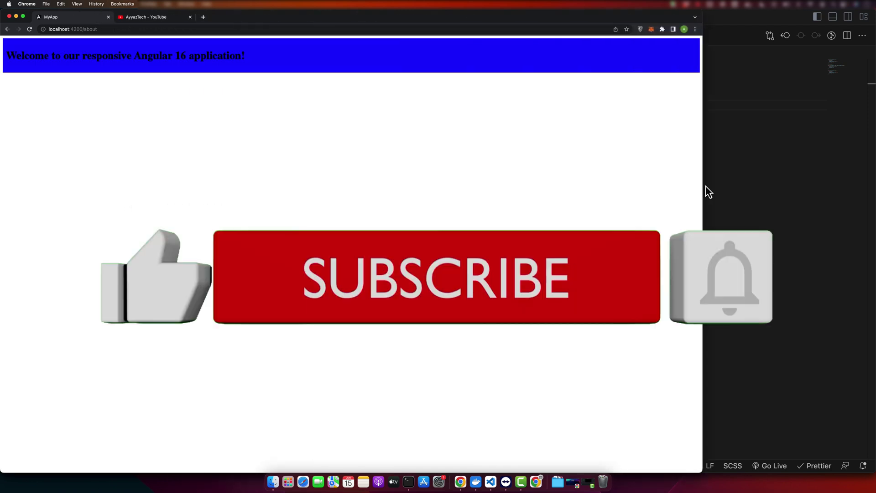